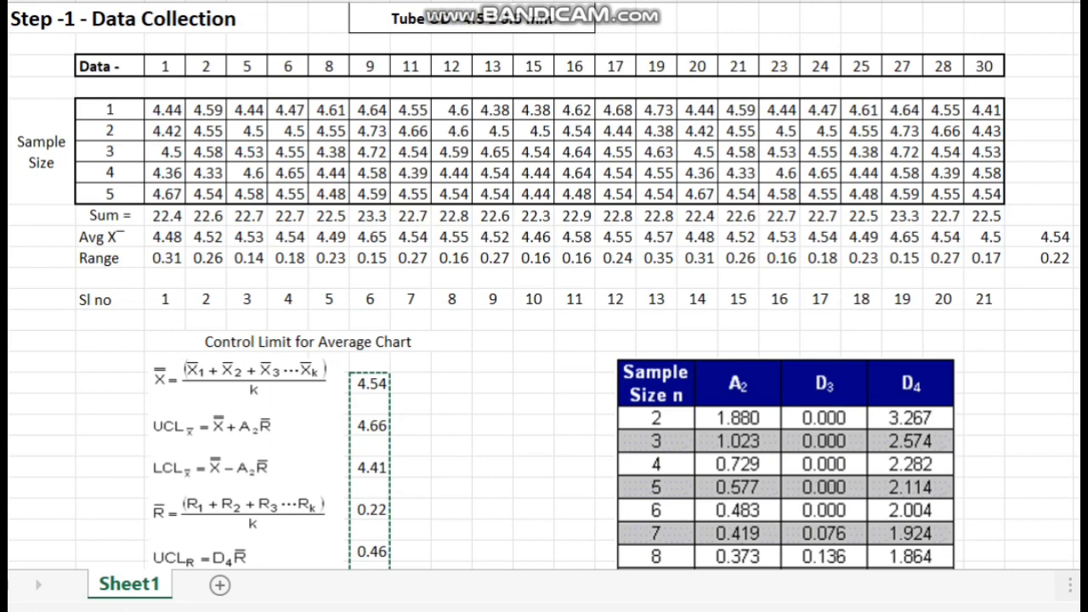
- Clear the copy outline around the calculated control limit values
scroll(543, 306, down, 2)
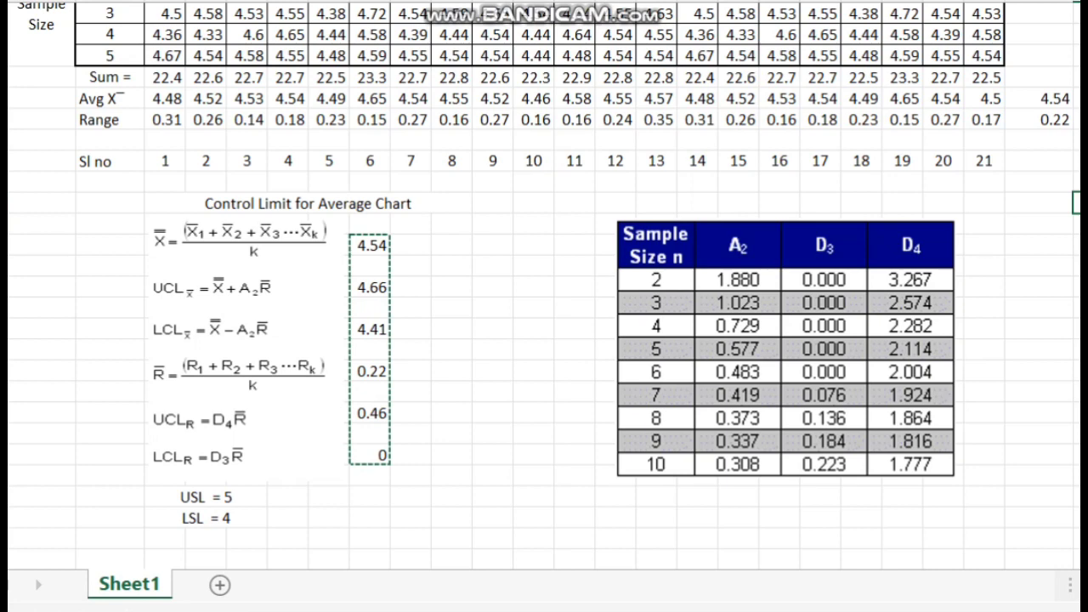
click(411, 266)
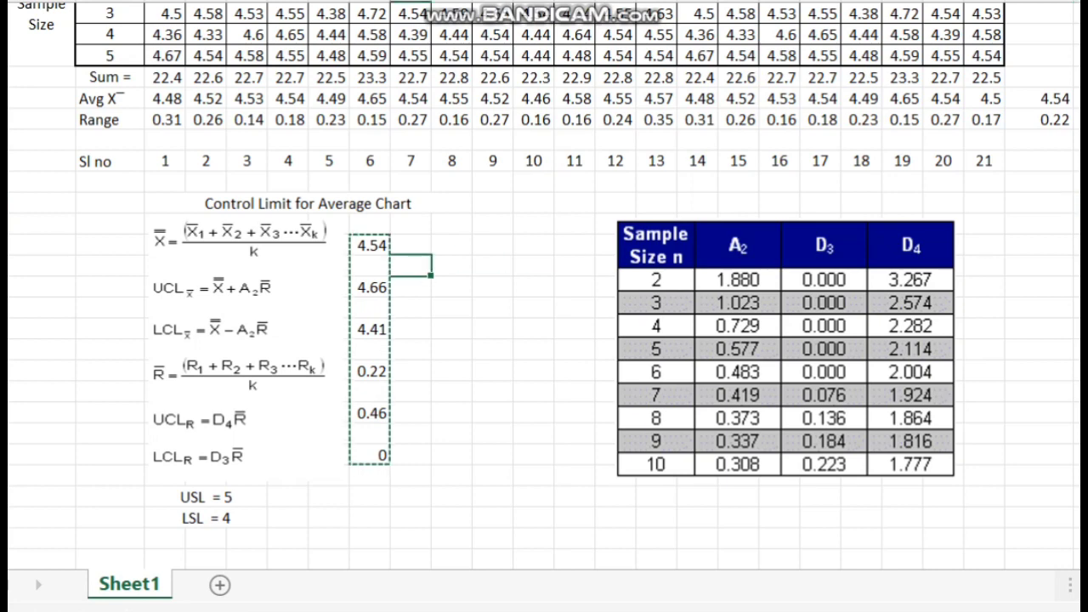
double_click(492, 308)
click(411, 245)
click(452, 308)
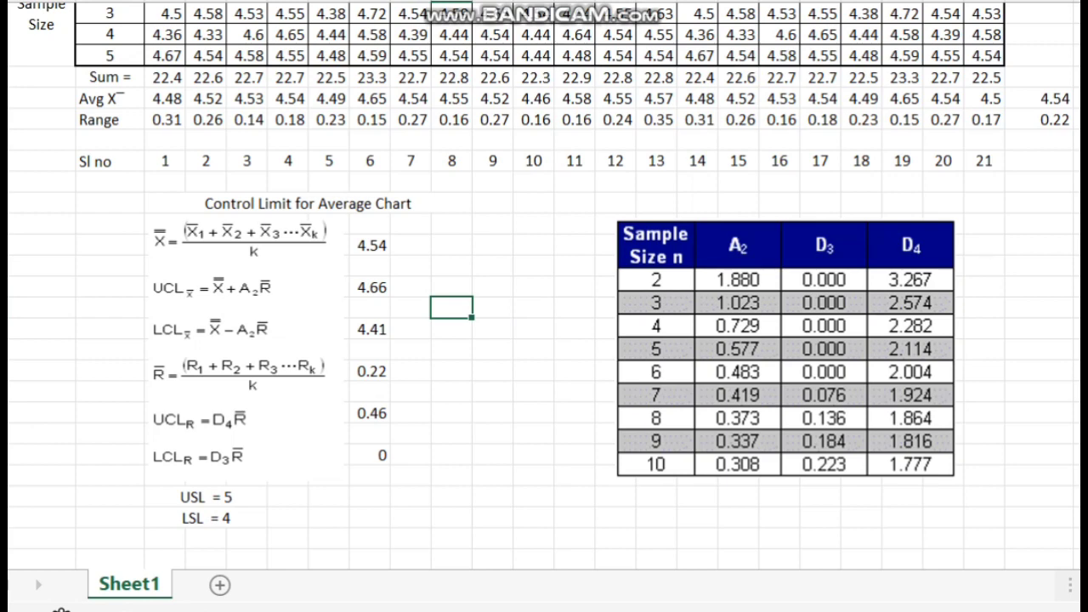
- Go through the calculated grand average, average-chart control limits and average range beside their formulas
click(410, 287)
click(369, 244)
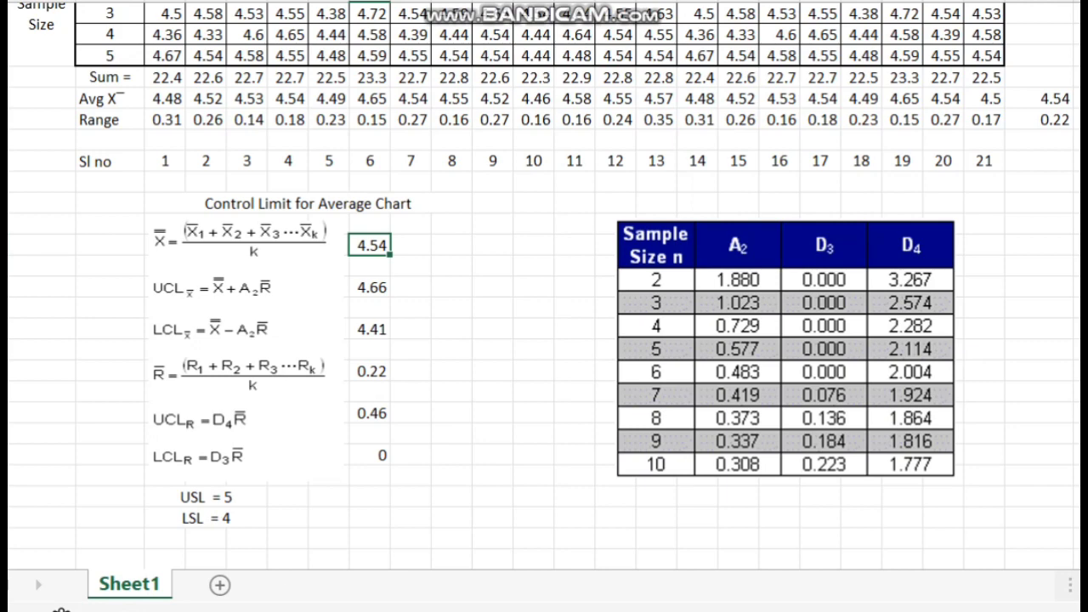
key(Down)
key(Down)
key(Down)
key(Down)
key(Down)
key(Down)
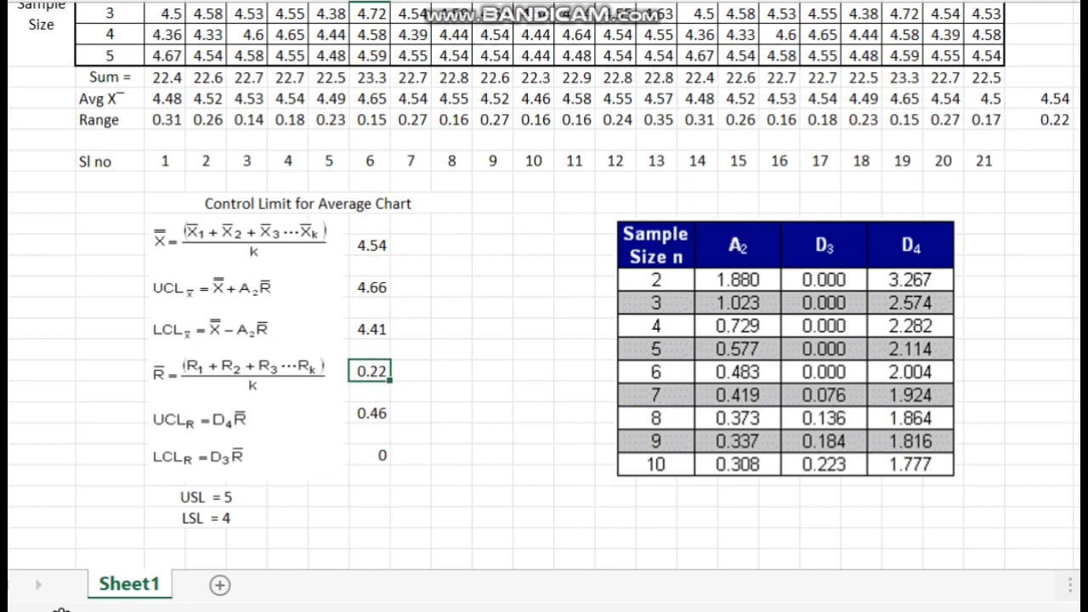
key(Up)
key(Up)
key(Up)
key(Up)
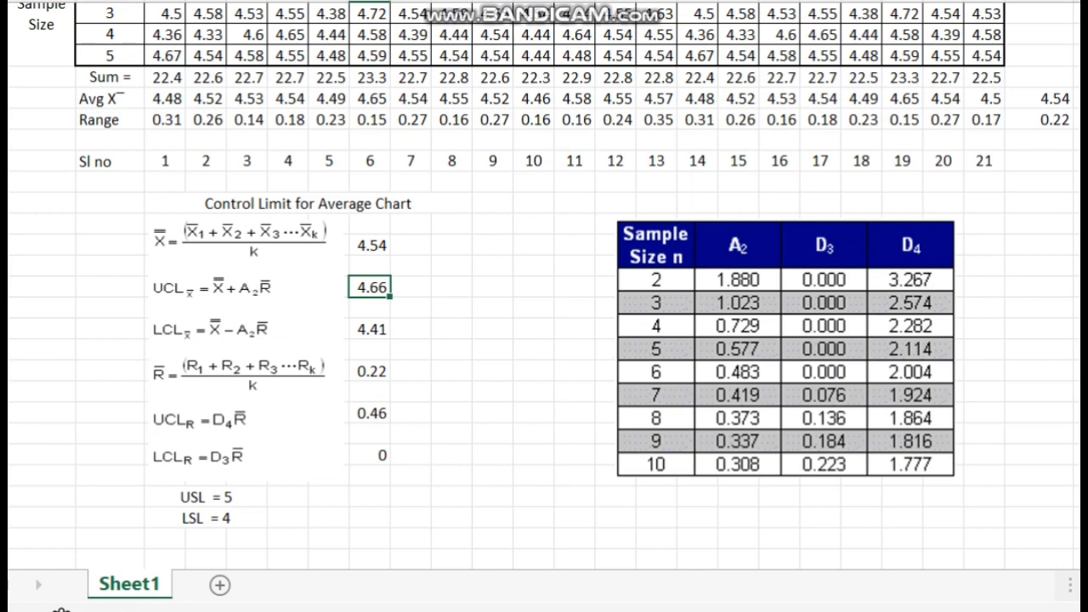
- Review the X-bar chart limits as one group and the R chart limits as another
click(371, 329)
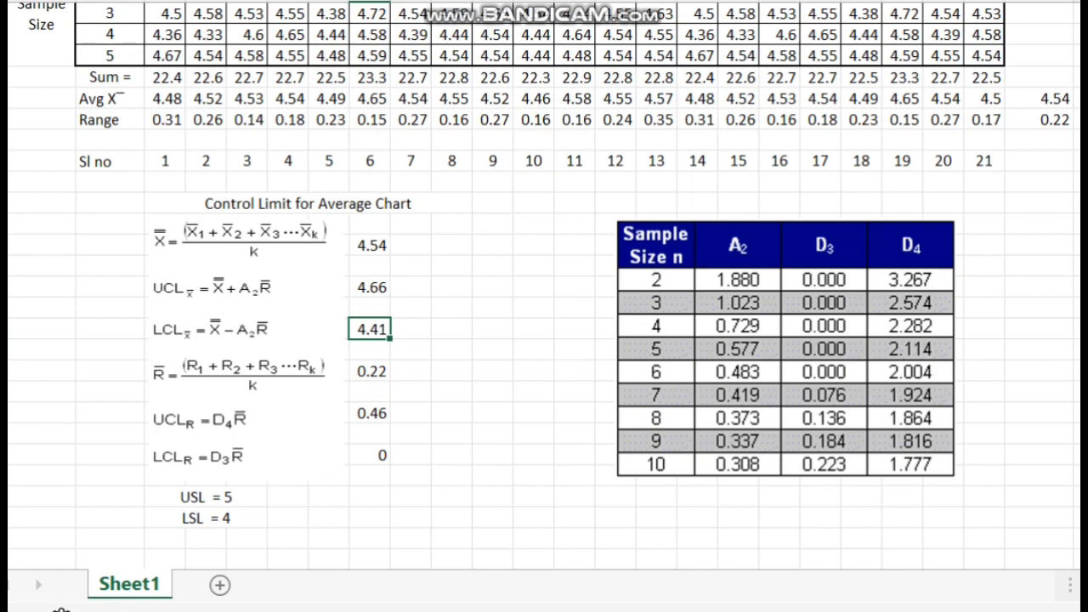
drag(411, 245, 411, 329)
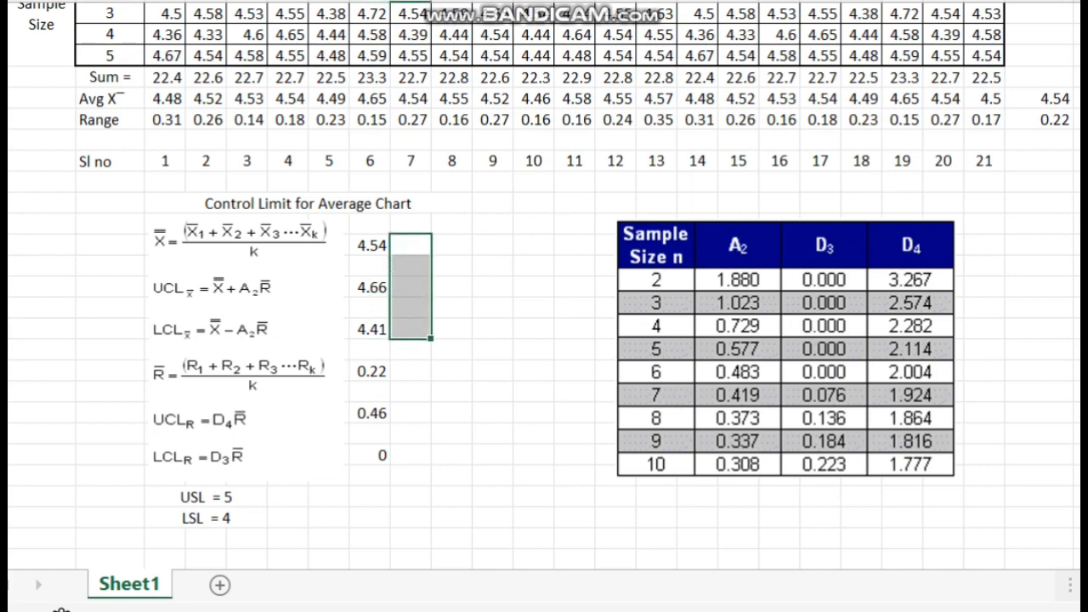
drag(370, 245, 369, 330)
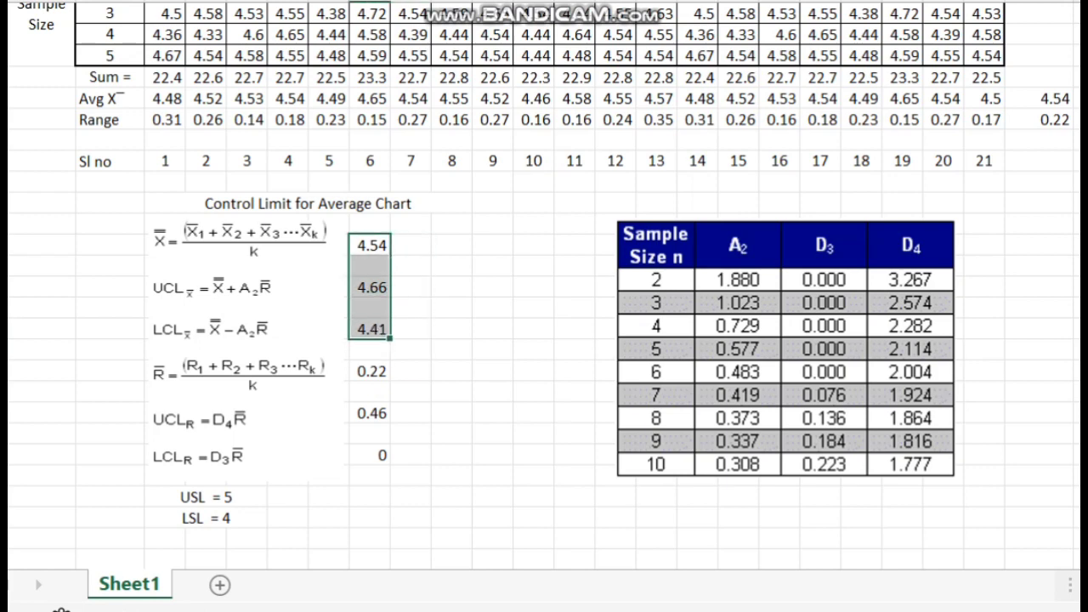
click(451, 329)
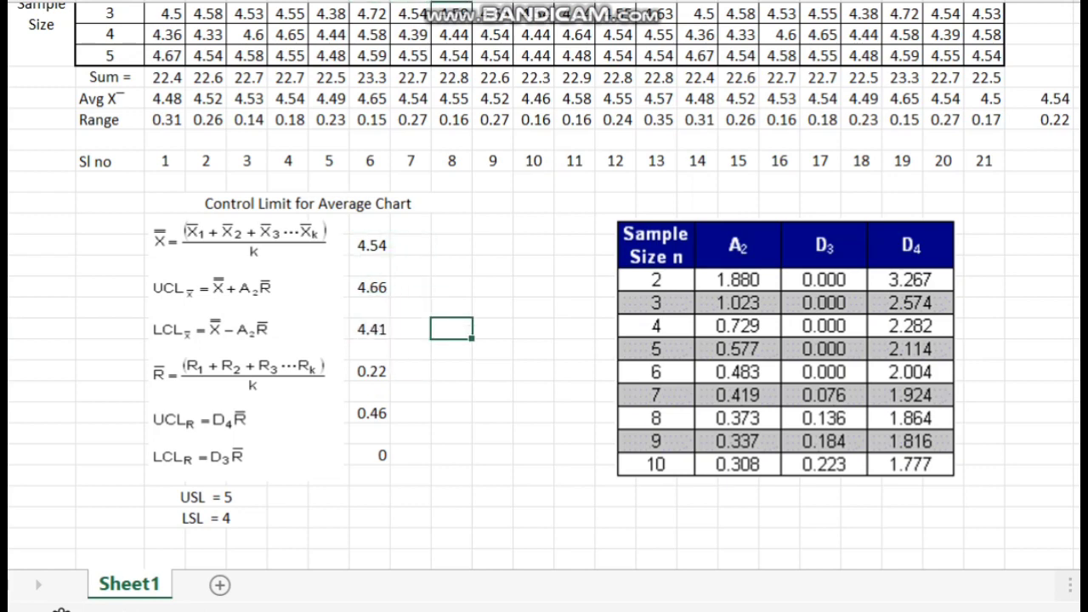
drag(370, 372, 369, 458)
click(451, 372)
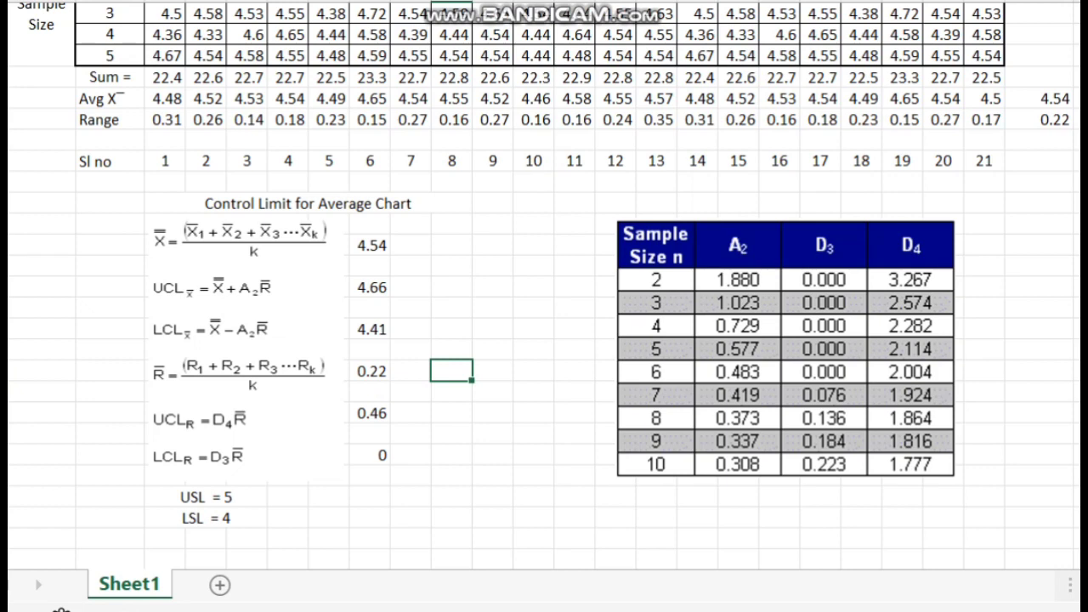
click(492, 265)
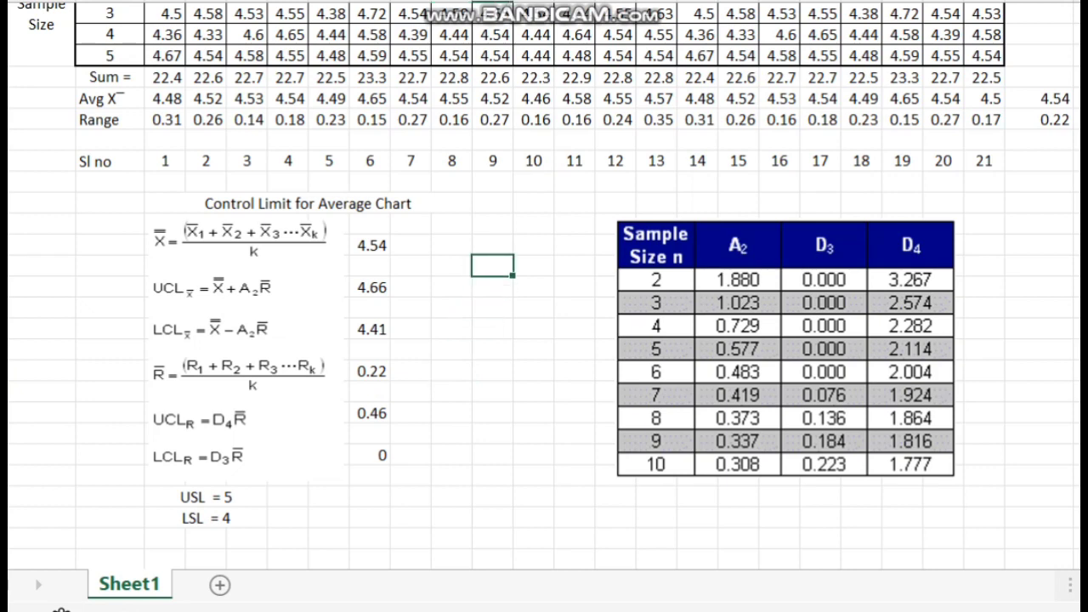
drag(371, 245, 372, 329)
- Examine the X-bar chart data table and its source, the Avg X-bar row of the collected data
scroll(371, 329, down, 1)
scroll(544, 306, down, 2)
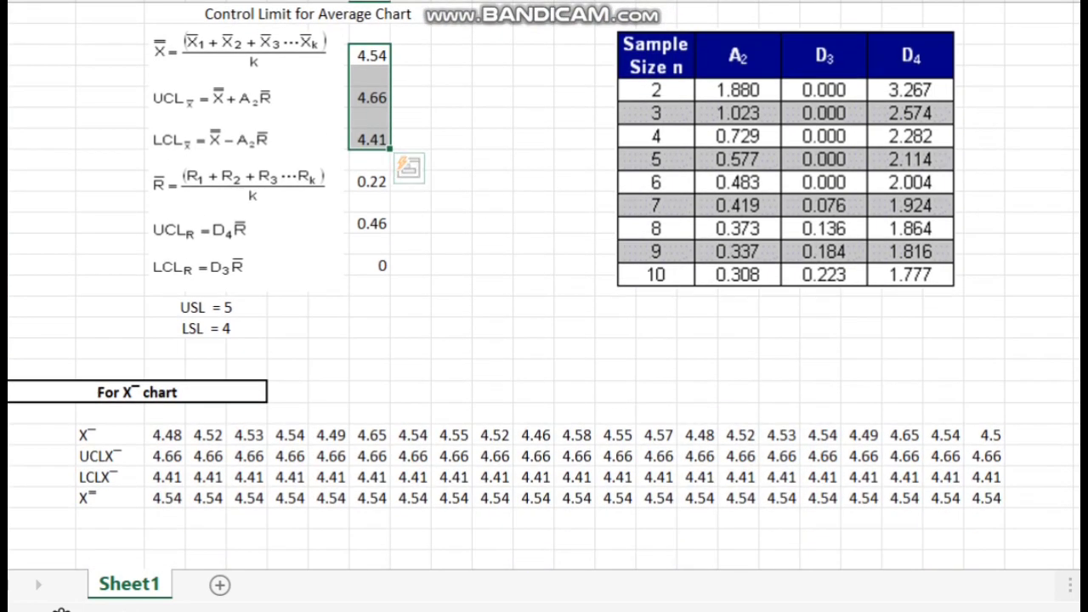
click(110, 435)
scroll(544, 306, up, 5)
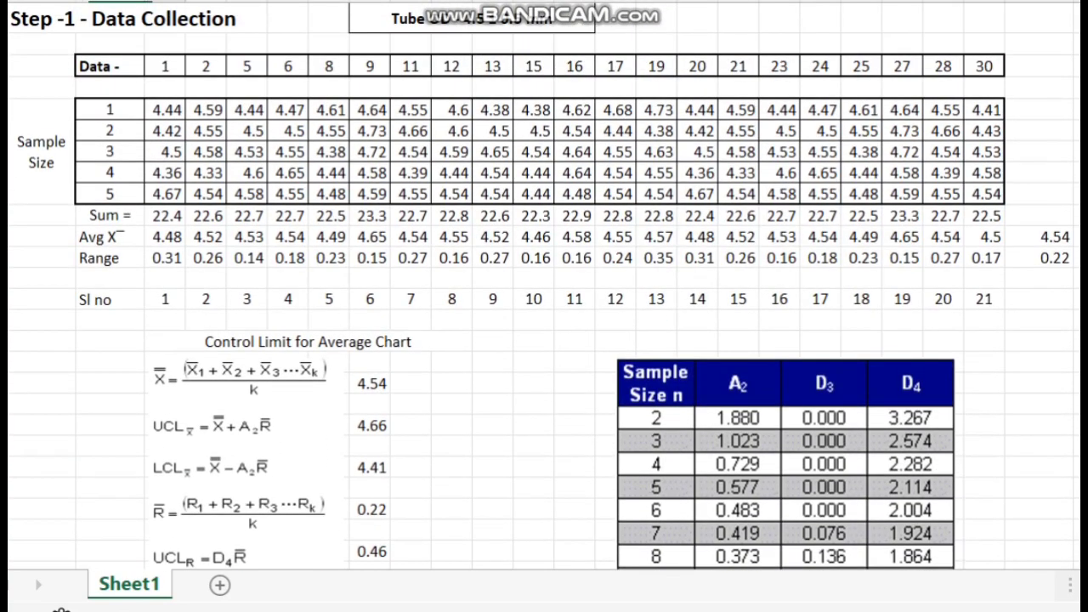
drag(166, 237, 983, 237)
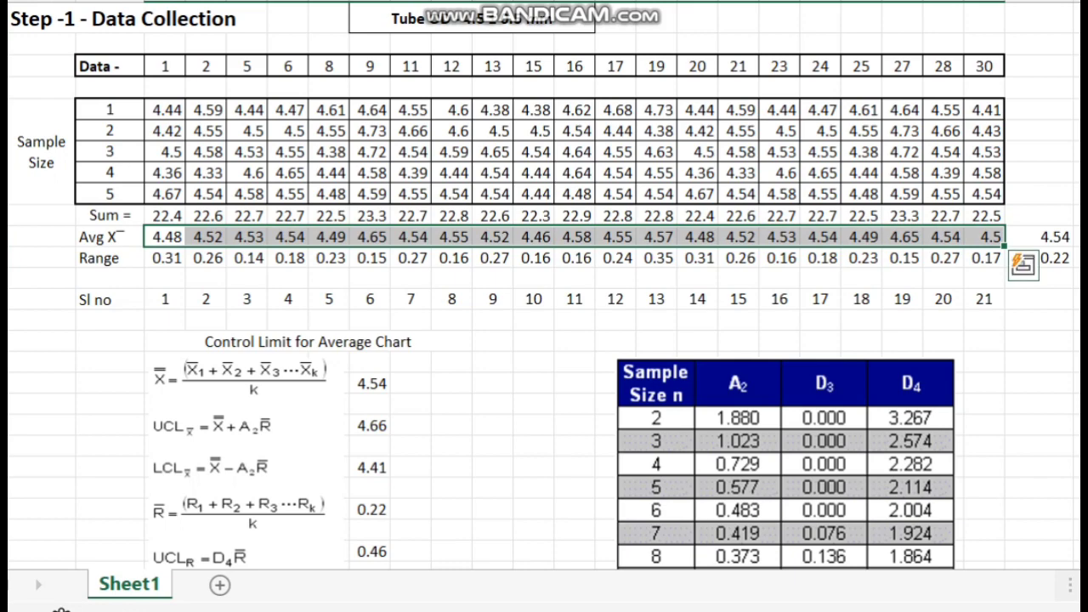
scroll(543, 306, down, 5)
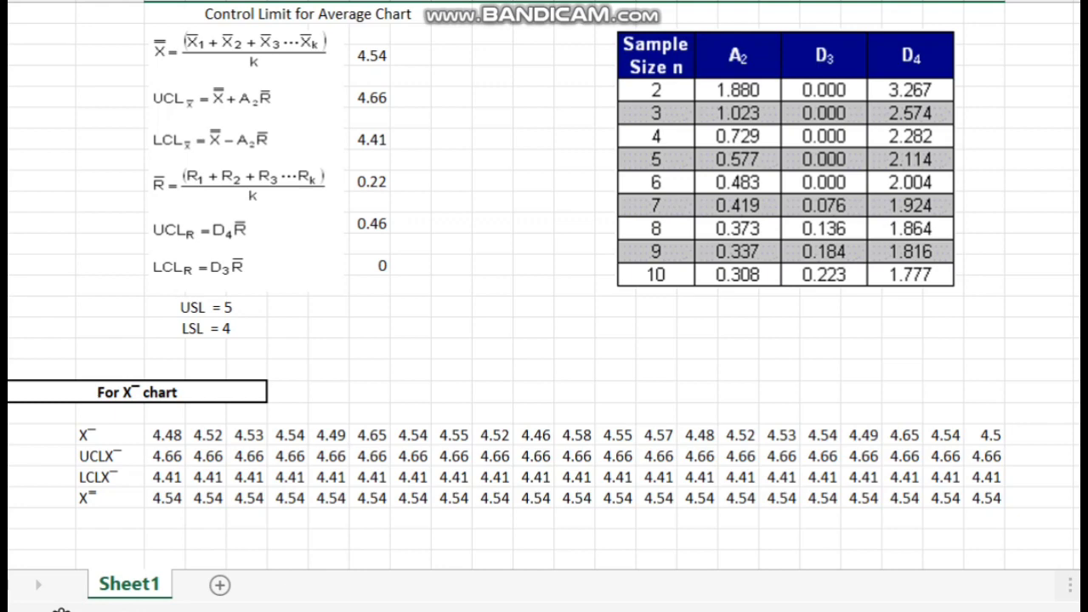
- Delete the existing line chart below the X-bar chart data table
scroll(544, 306, down, 5)
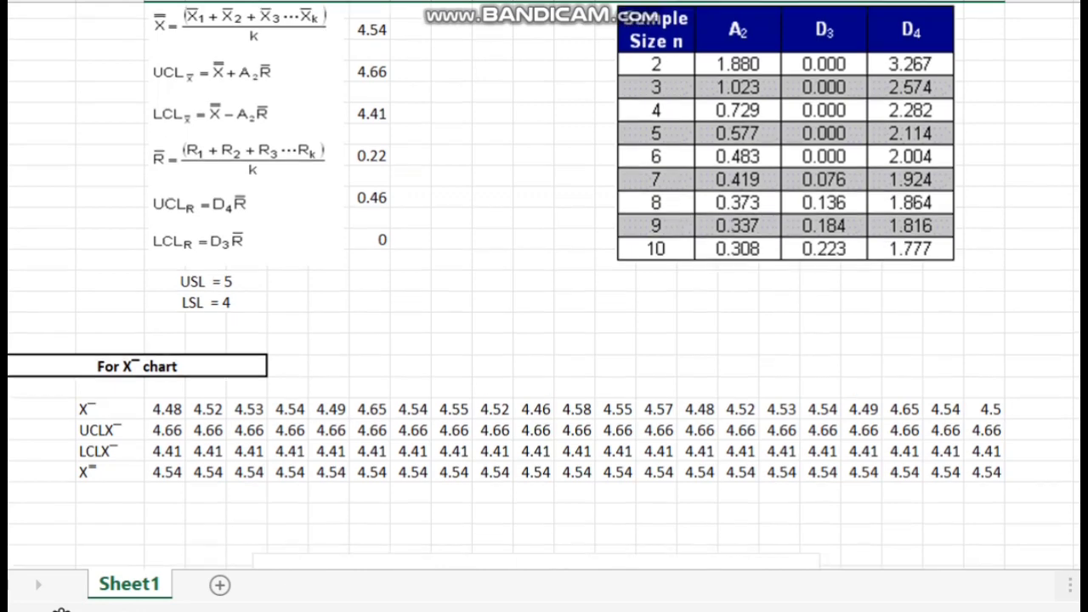
scroll(544, 306, down, 1)
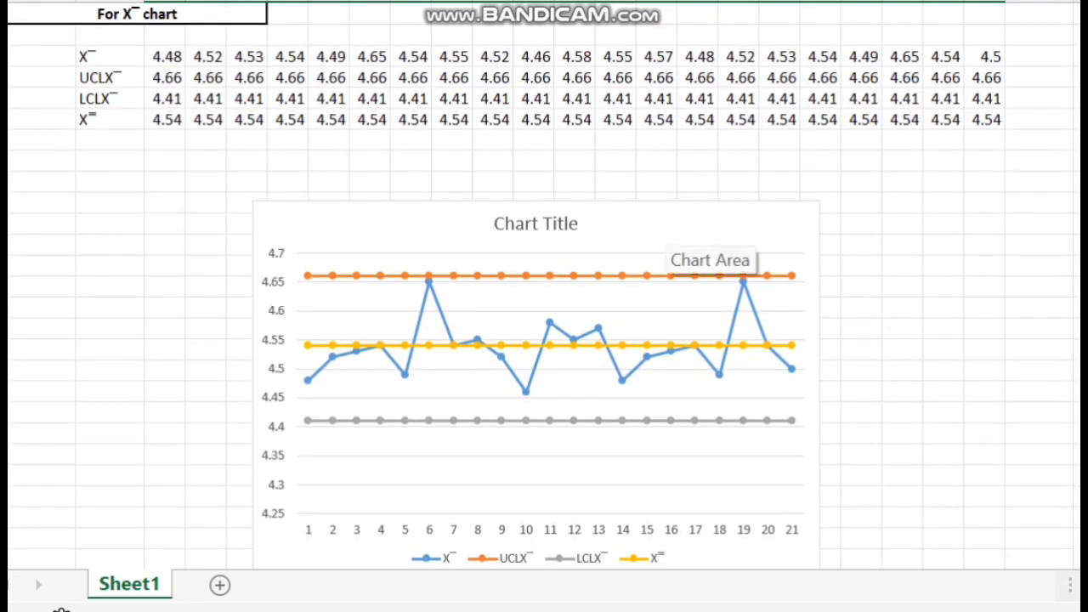
click(705, 248)
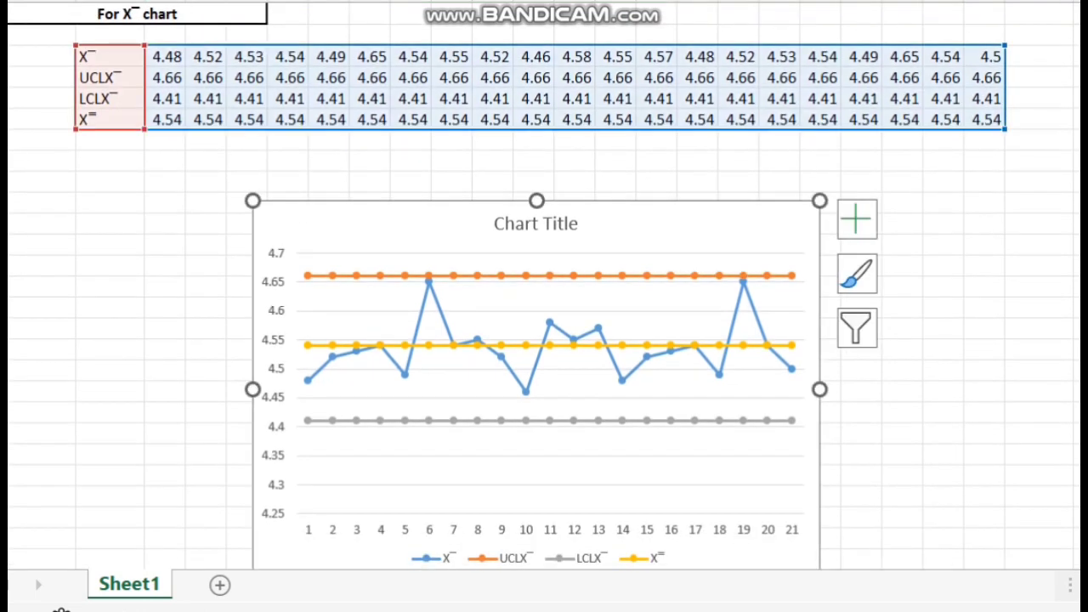
key(Delete)
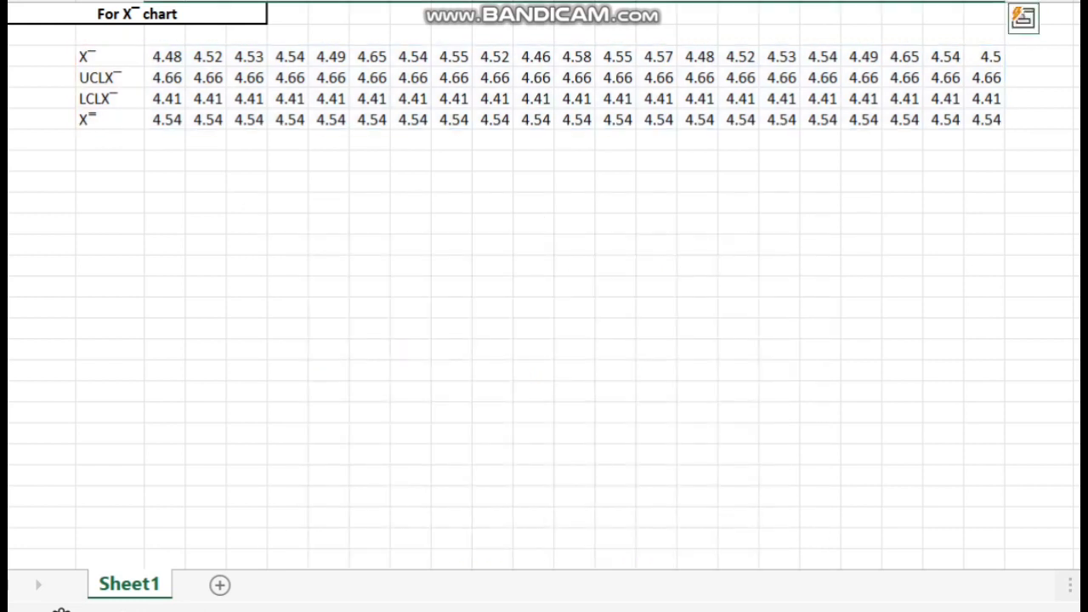
- Insert a 2-D Line with Markers chart from the labelled X-bar, UCL, LCL and grand average rows
drag(93, 56, 986, 119)
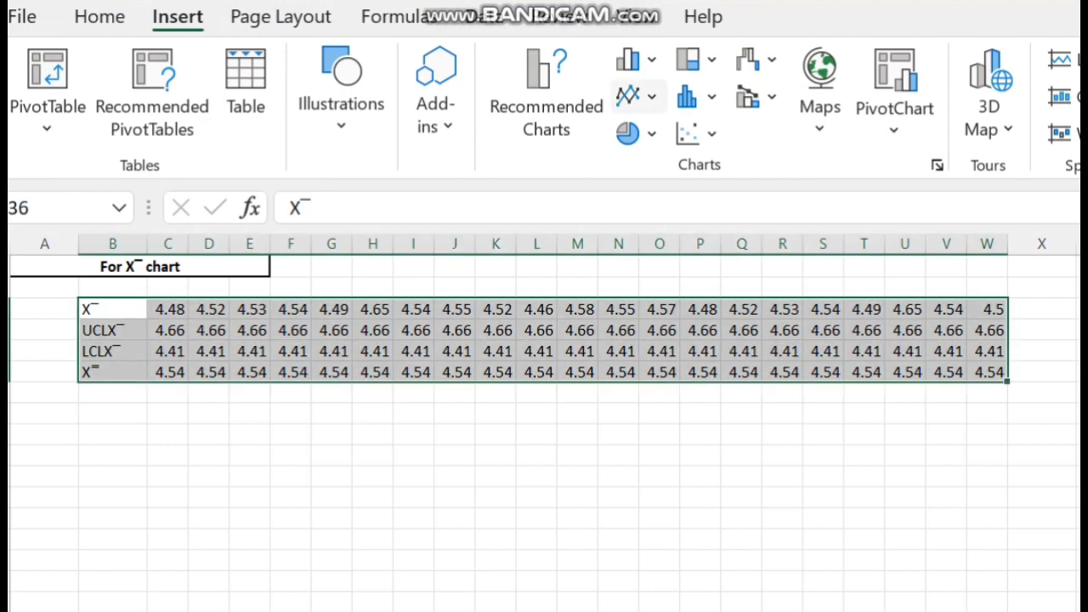
click(631, 95)
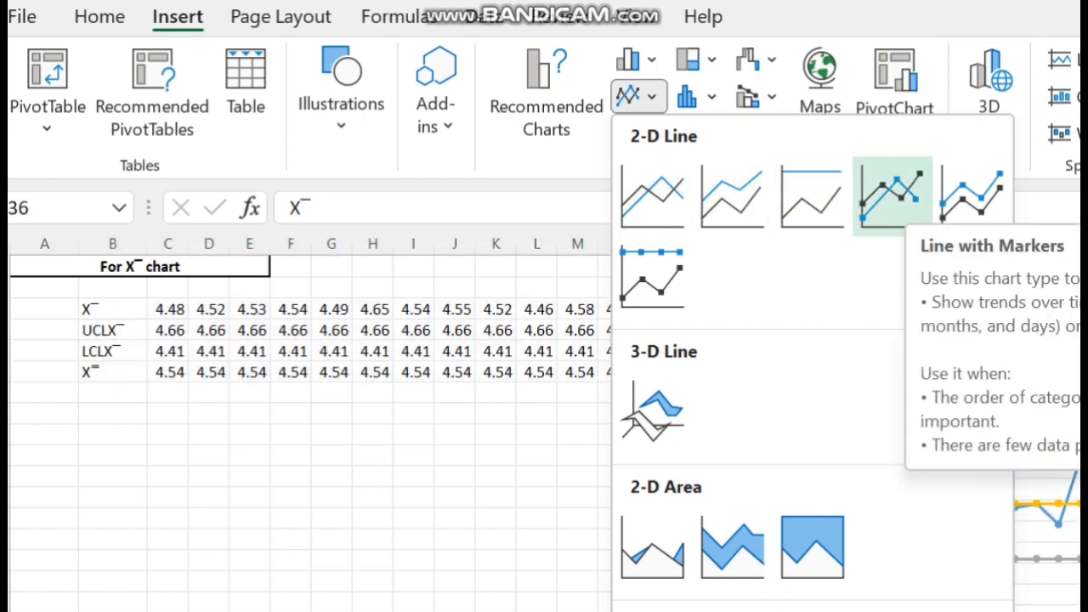
click(891, 196)
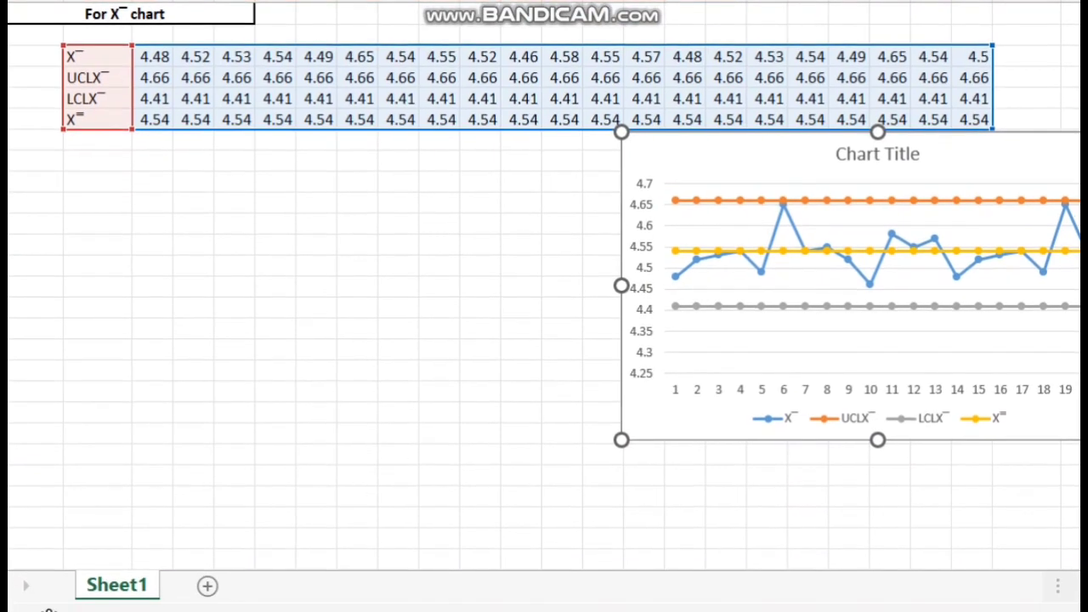
- Centre the new chart below the X-bar data table and enlarge it slightly in width and height
drag(985, 169, 693, 217)
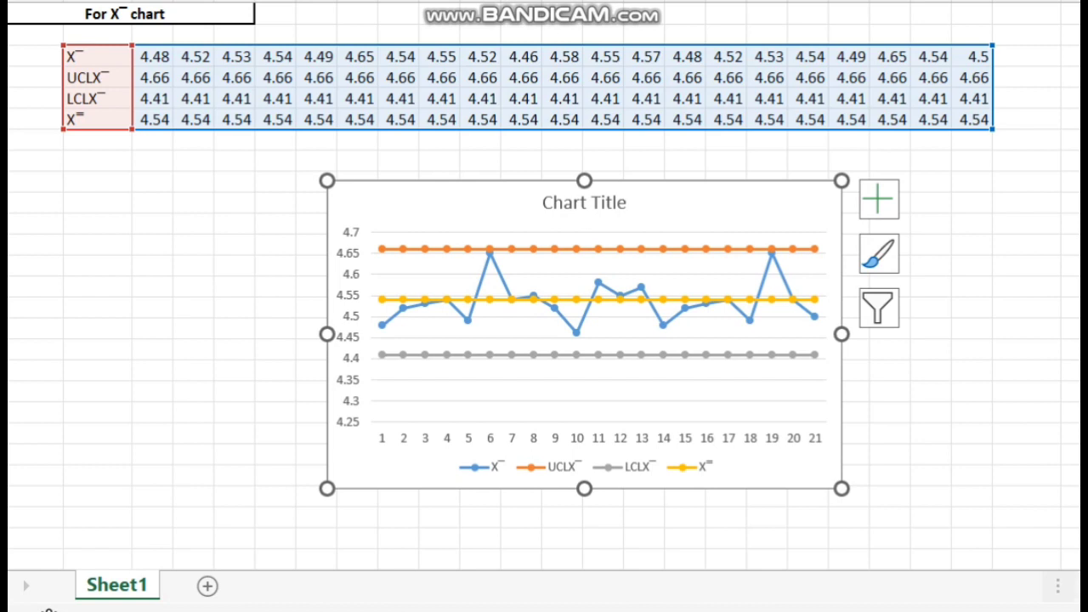
drag(841, 180, 904, 160)
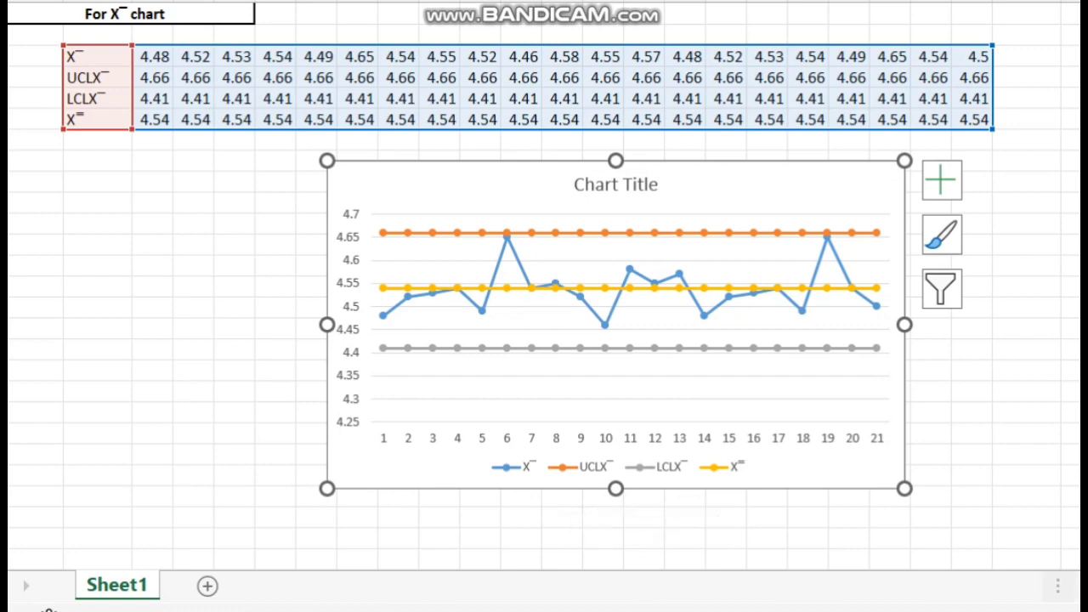
mouse_move(630, 349)
click(971, 413)
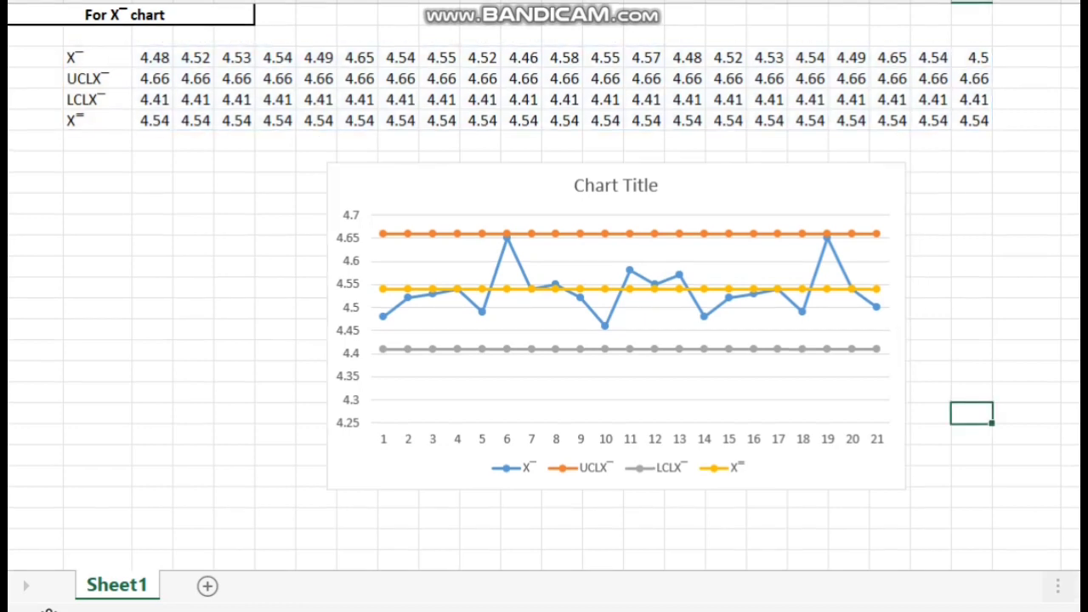
- Review the control limit calculations and the X-bar, UCL and LCL row labels that feed the chart
scroll(543, 280, up, 3)
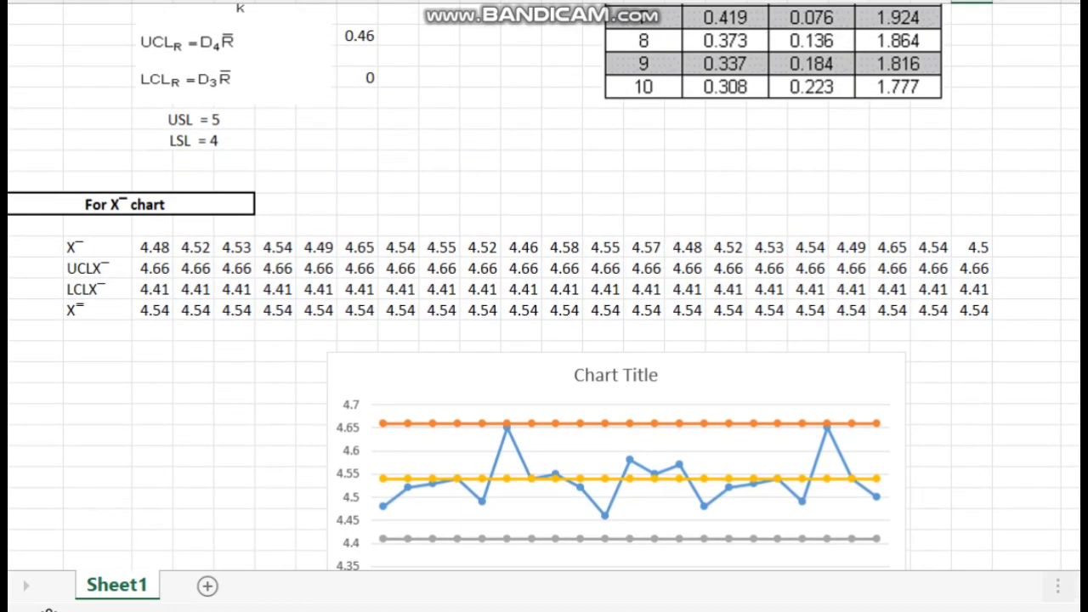
scroll(544, 280, up, 2)
scroll(543, 280, up, 4)
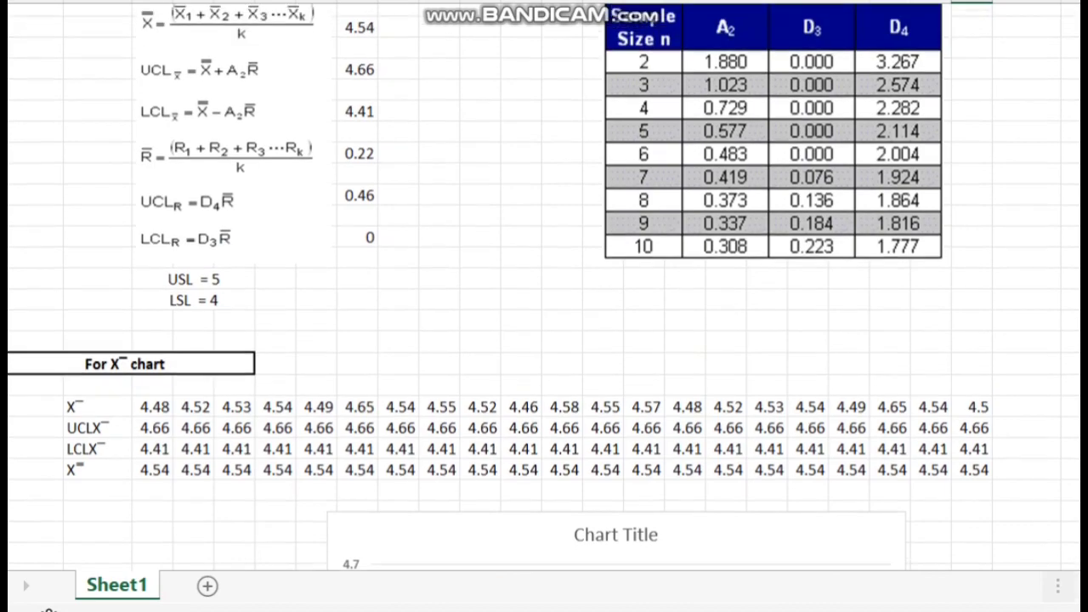
scroll(544, 306, down, 7)
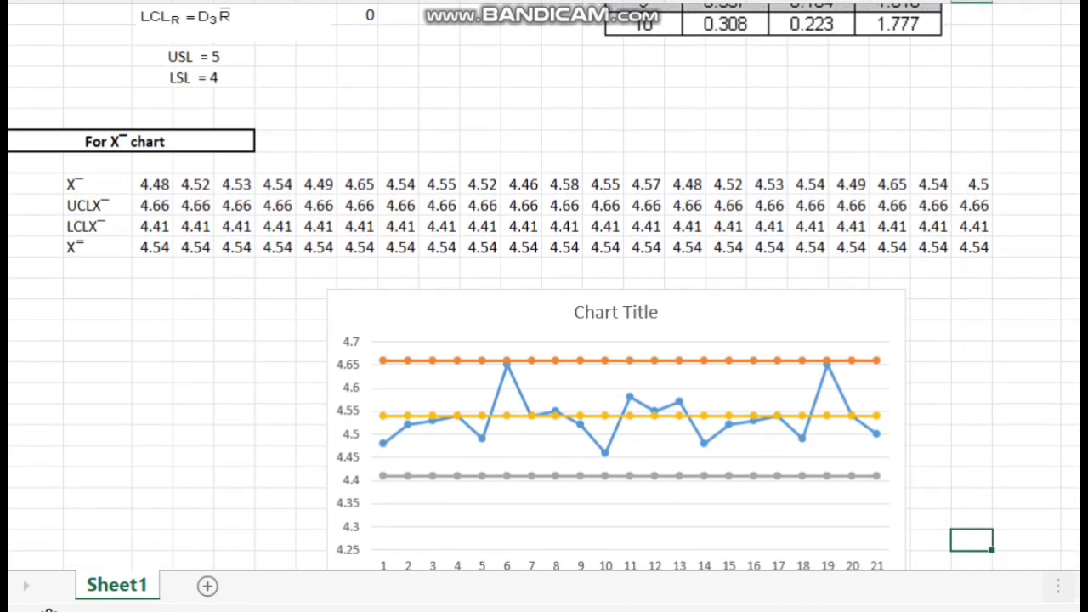
drag(94, 184, 93, 226)
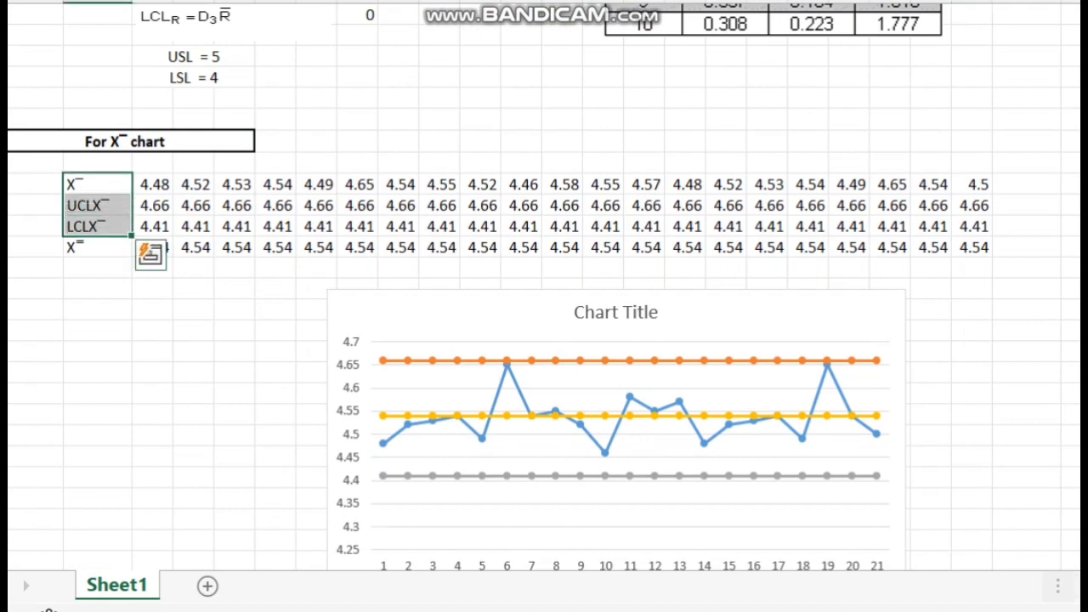